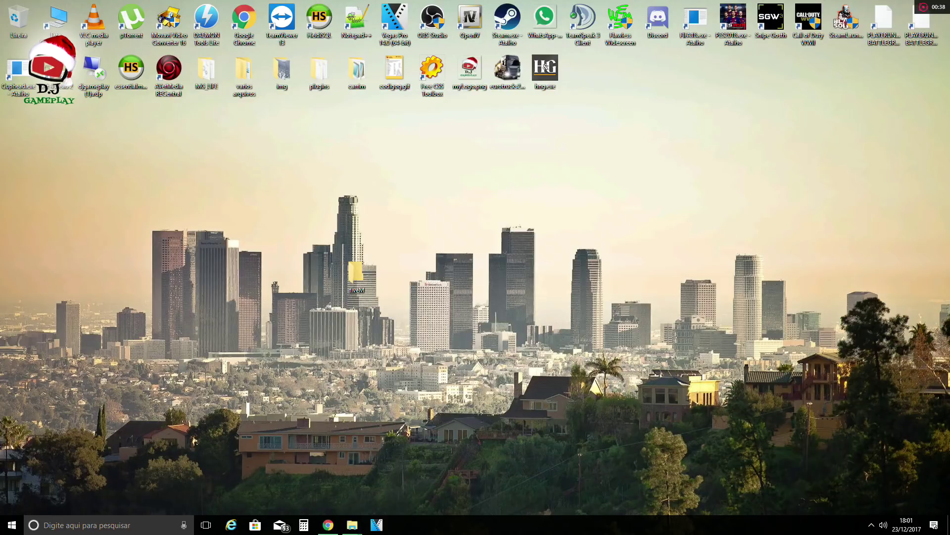
- Download the FiveM client from fivem.net in Chrome, agreeing to the Terms of Service
click(328, 525)
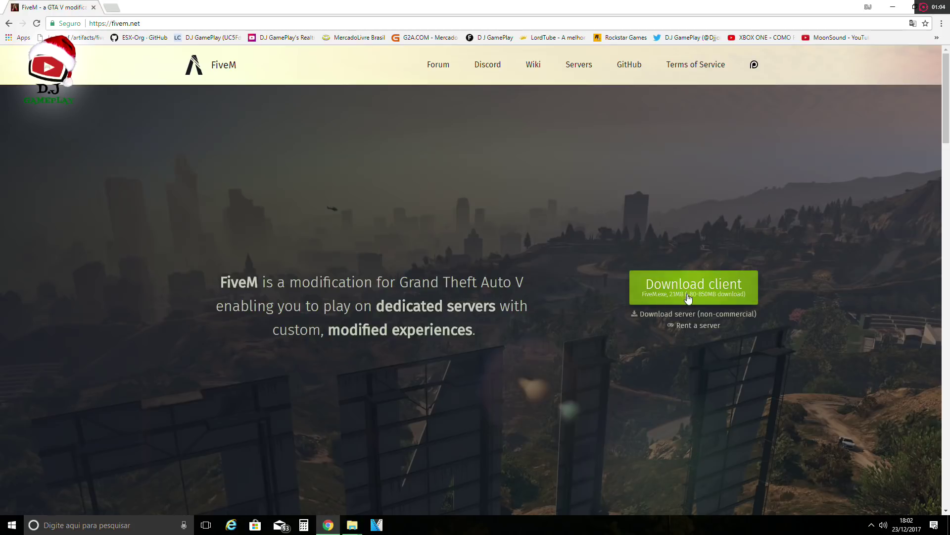
mouse_move(704, 293)
click(702, 292)
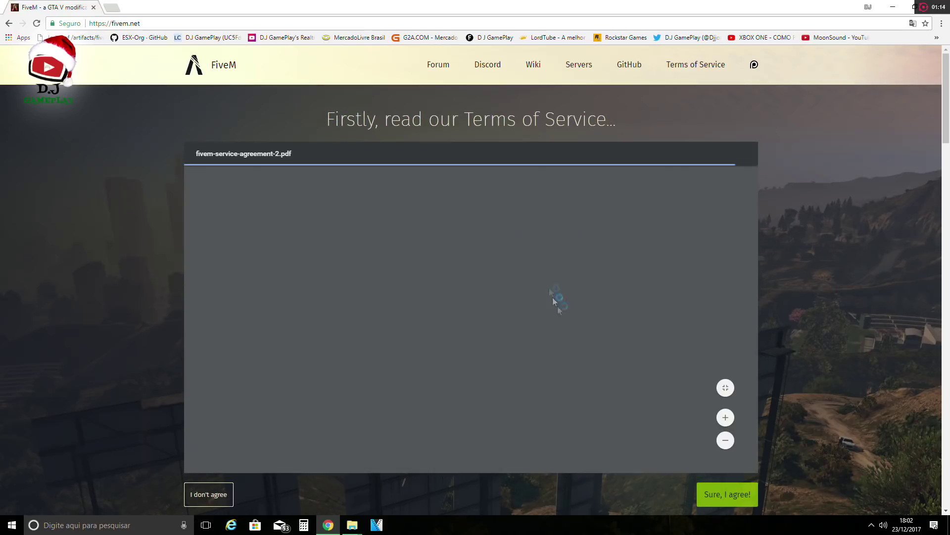
scroll(677, 372, down, 5)
scroll(675, 367, down, 20)
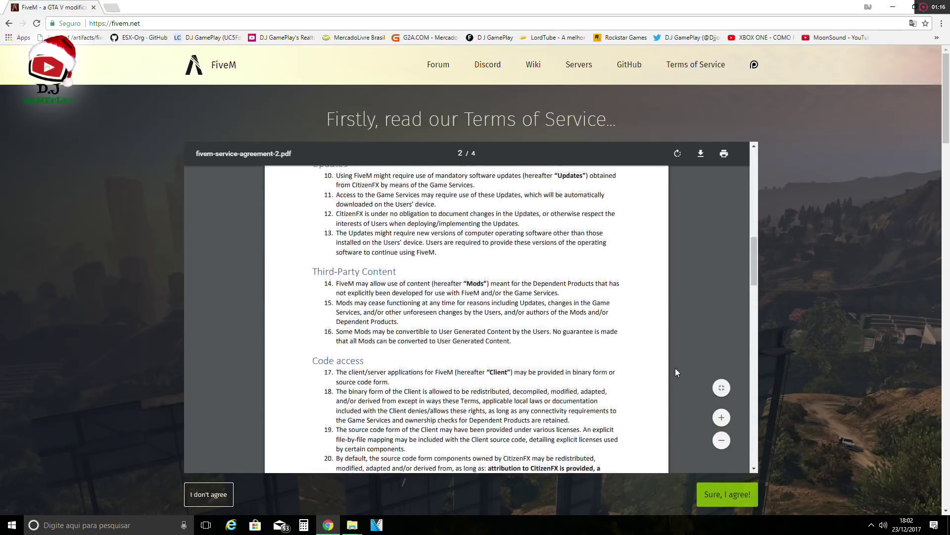
click(731, 494)
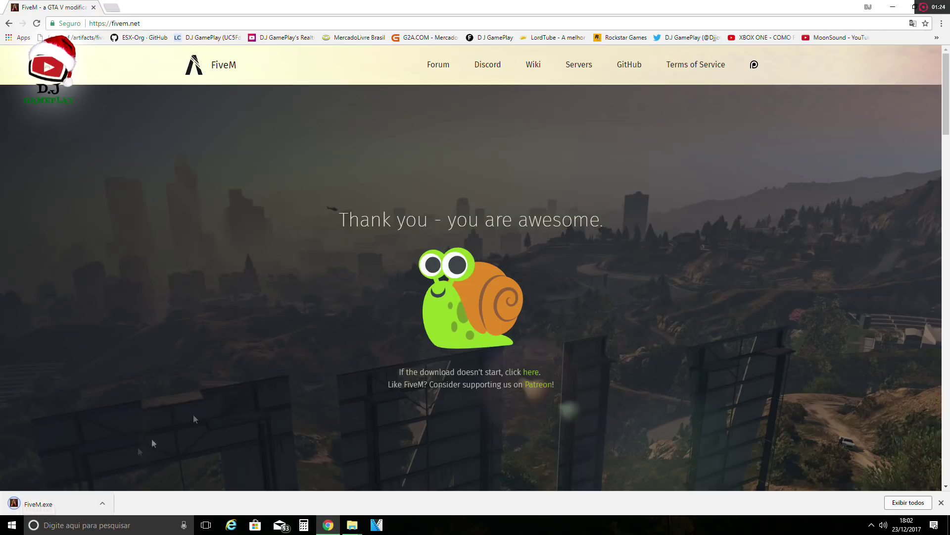
- Show the downloaded FiveM.exe in its folder and reposition that window and the fiveM desktop folder so both are reachable
right_click(46, 495)
click(79, 470)
drag(644, 115, 593, 342)
drag(355, 275, 583, 177)
click(495, 179)
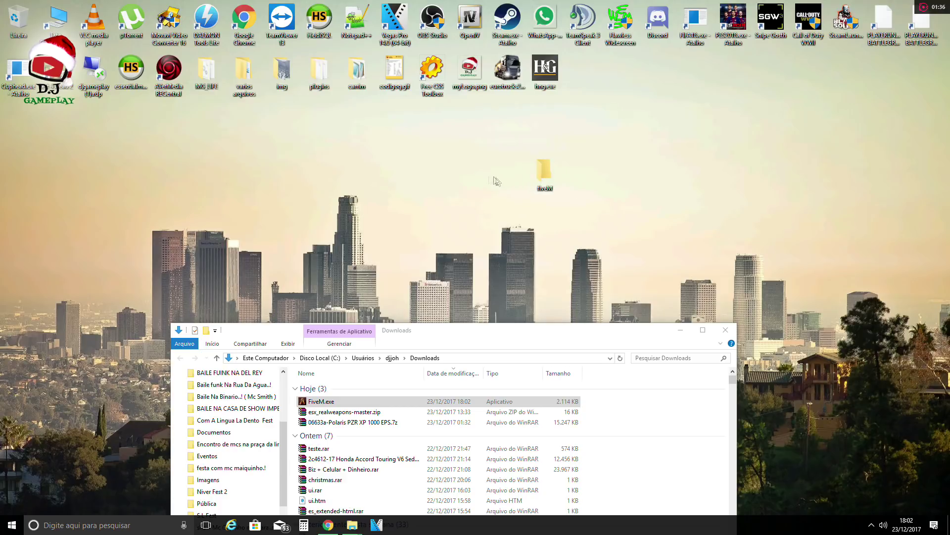
drag(547, 176, 584, 174)
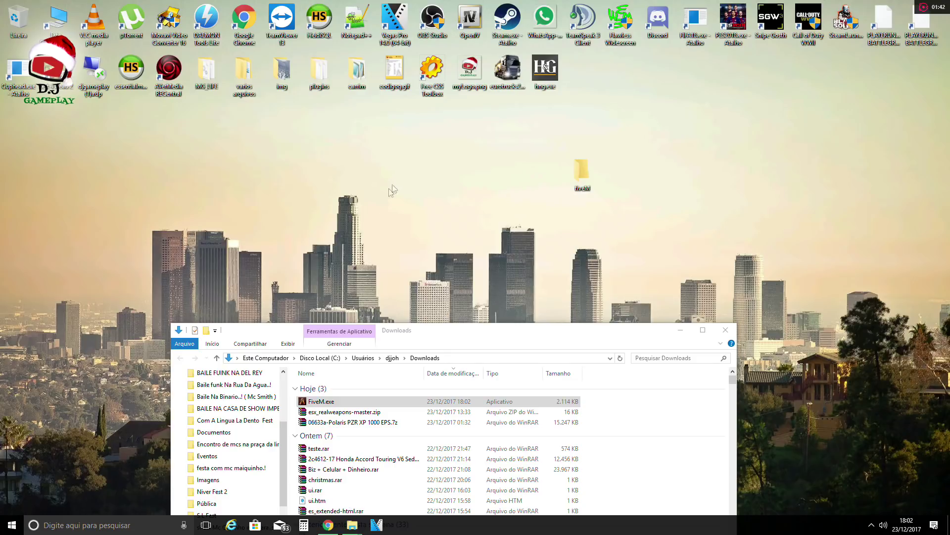
- Move FiveM.exe from Downloads to the desktop, minimize the Downloads window, and put the file into the fiveM folder
click(305, 402)
drag(305, 402, 395, 171)
click(680, 330)
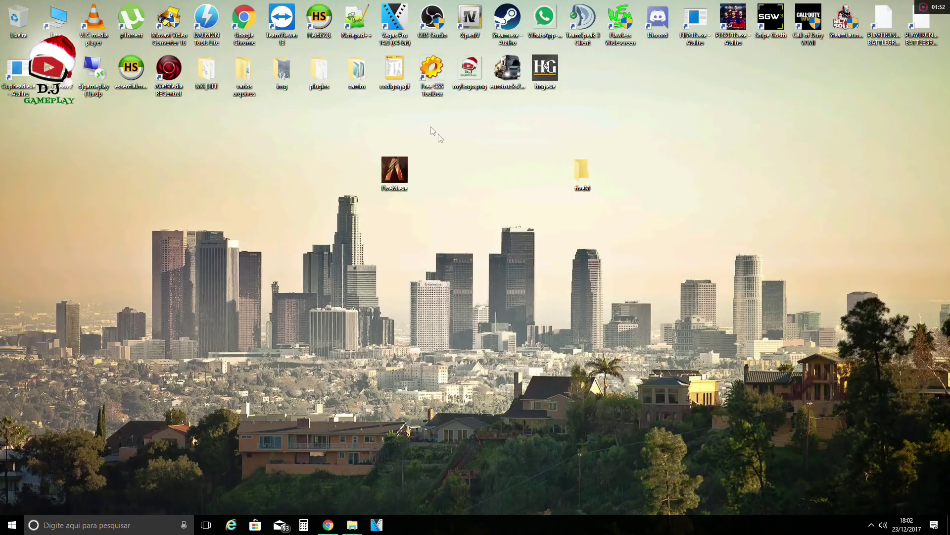
drag(395, 168, 584, 173)
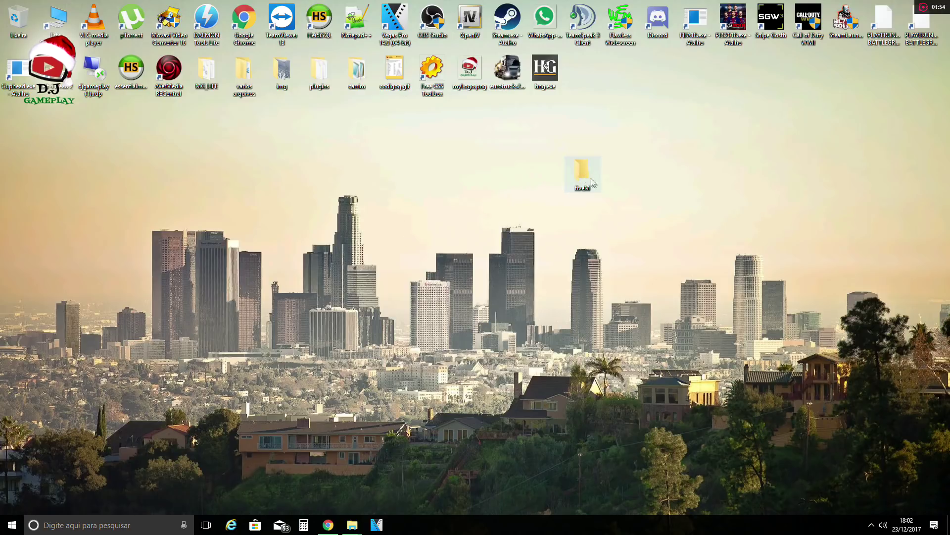
- Open the fiveM folder on the desktop and run FiveM.exe to start the installation
double_click(581, 171)
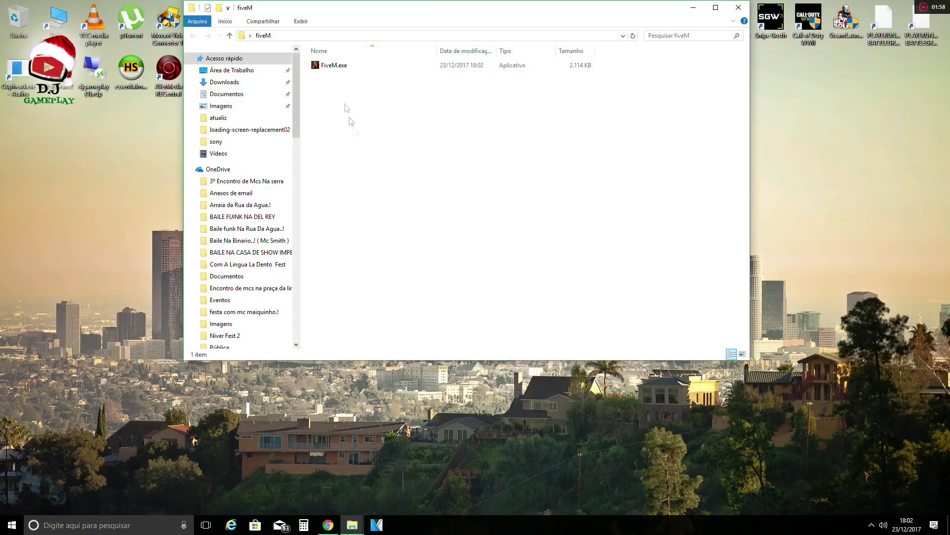
drag(382, 14, 432, 149)
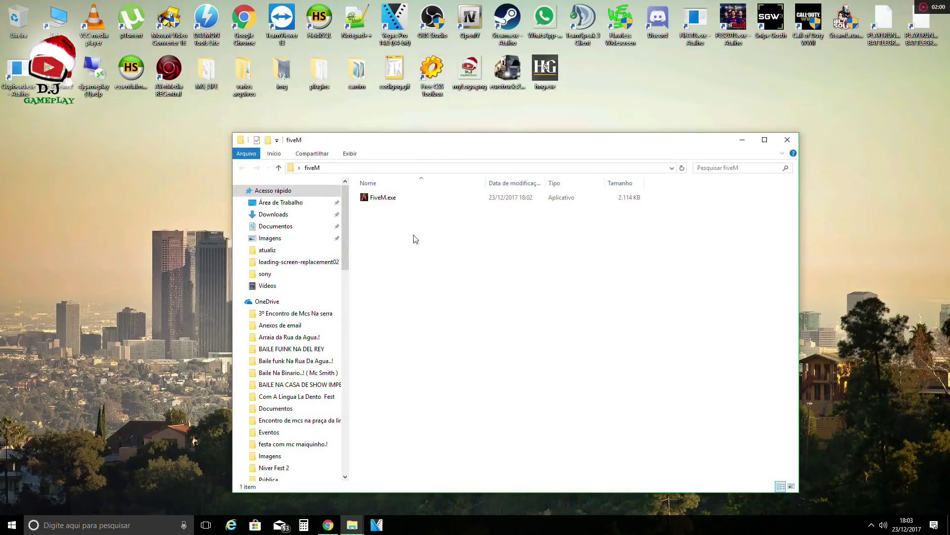
click(382, 199)
double_click(382, 198)
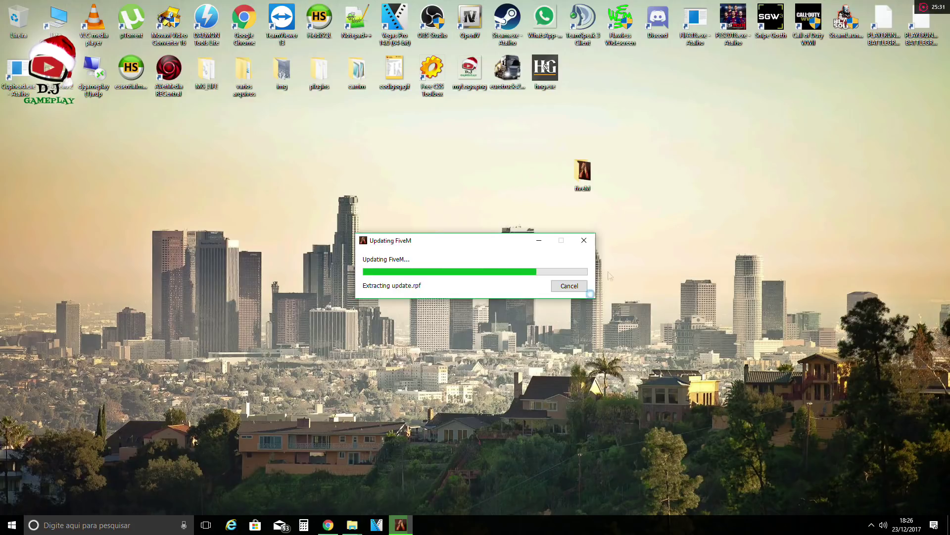
- Open the bookmarked D.J GamePlay live subscriber count in Chrome and arrange its window beside the FiveM update window
click(326, 524)
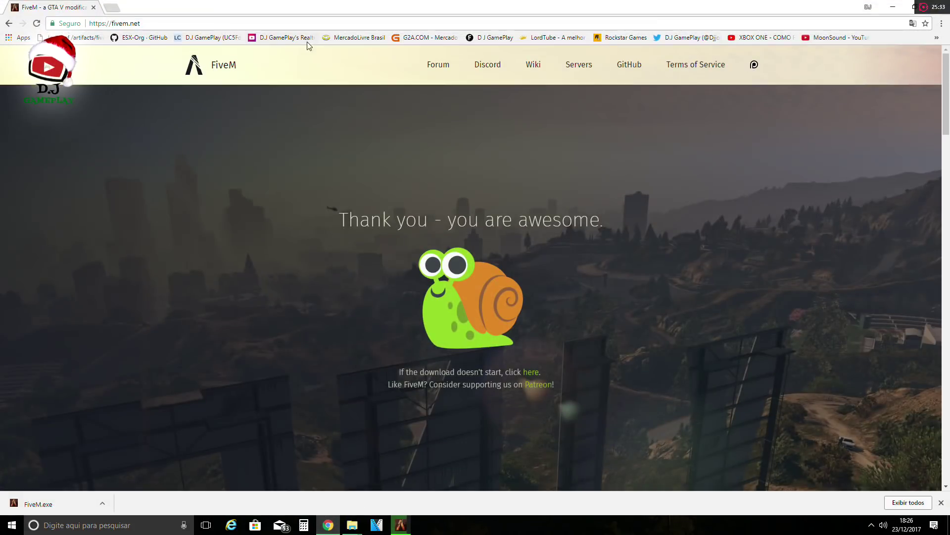
click(307, 38)
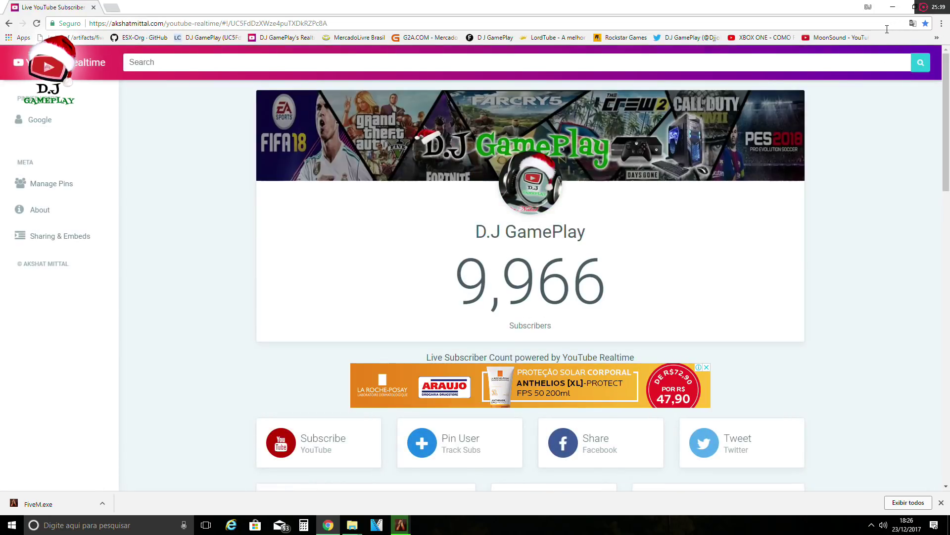
double_click(805, 10)
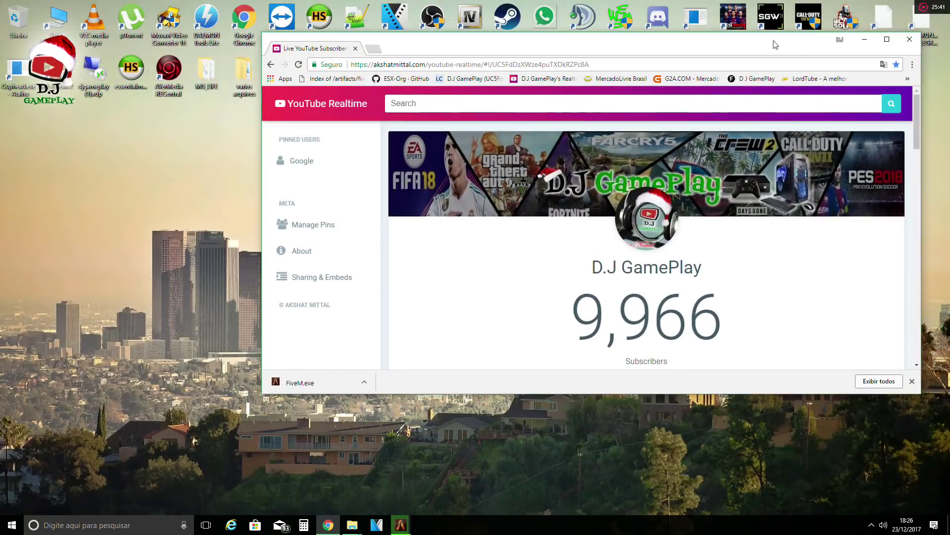
drag(786, 43, 388, 73)
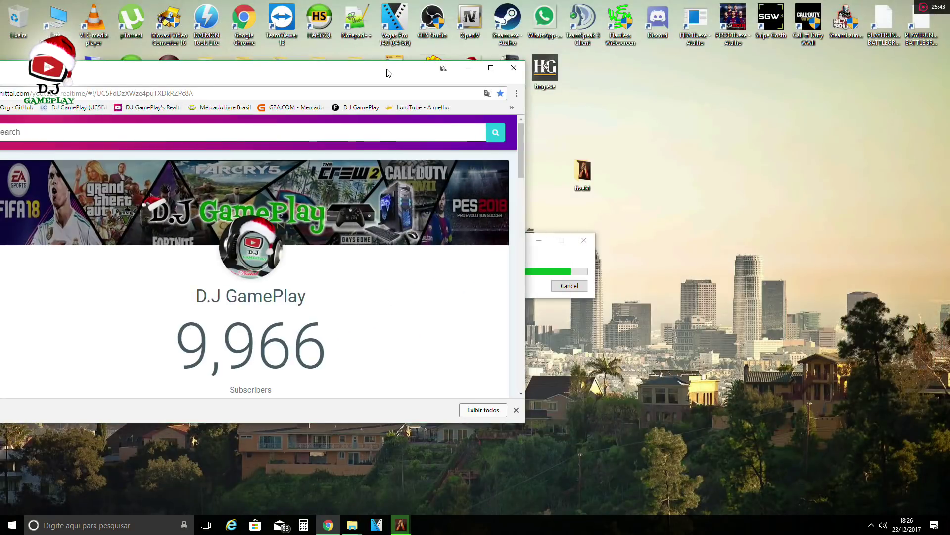
click(547, 250)
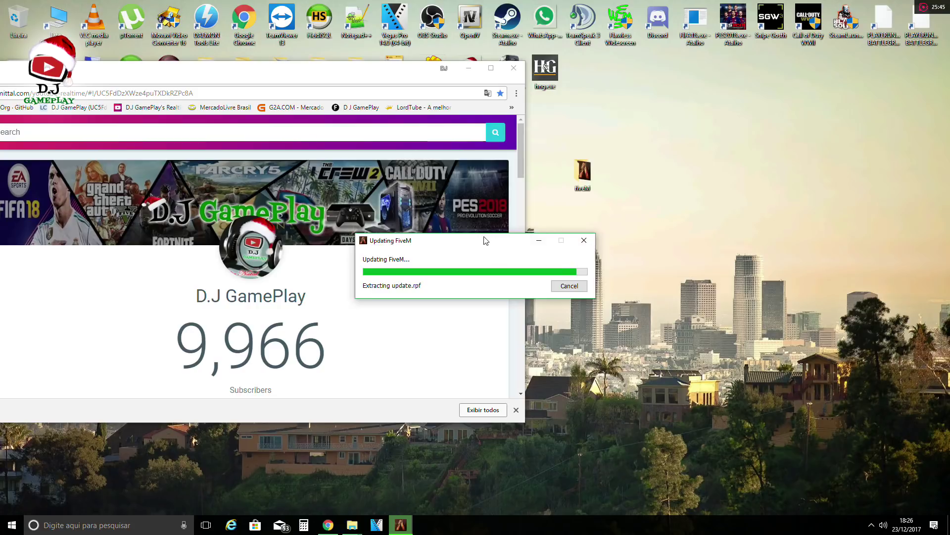
drag(484, 241, 800, 118)
double_click(484, 67)
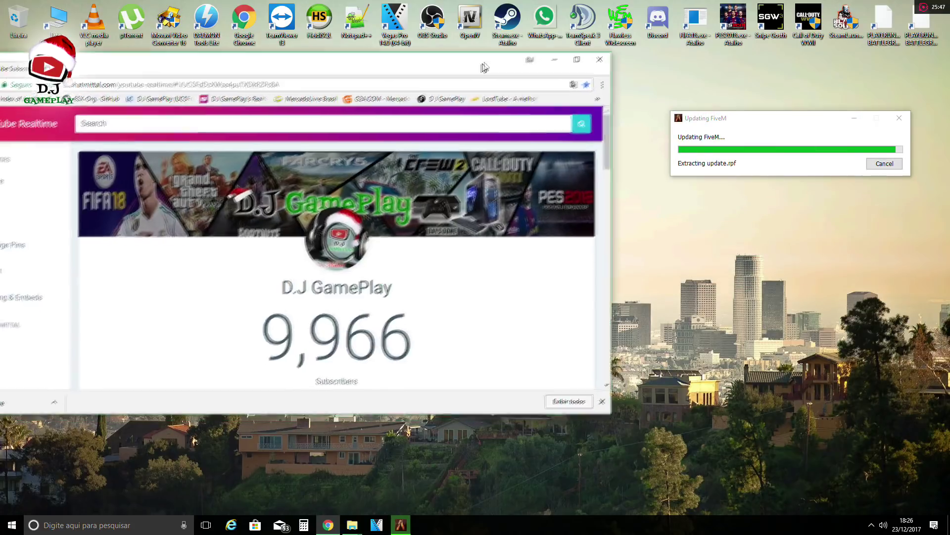
- Look over the live subscriber count page and minimize the browser
scroll(398, 232, down, 3)
scroll(393, 252, up, 1)
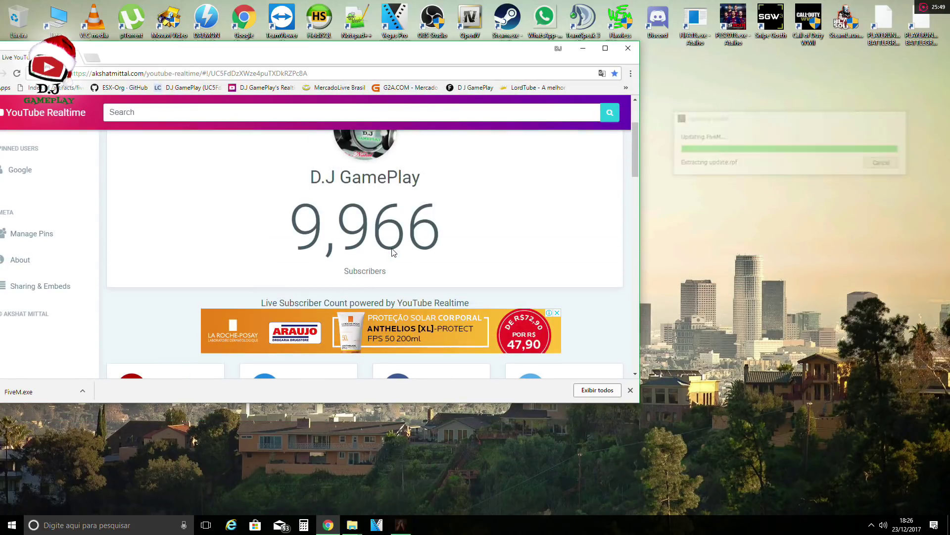
scroll(394, 252, up, 2)
click(583, 48)
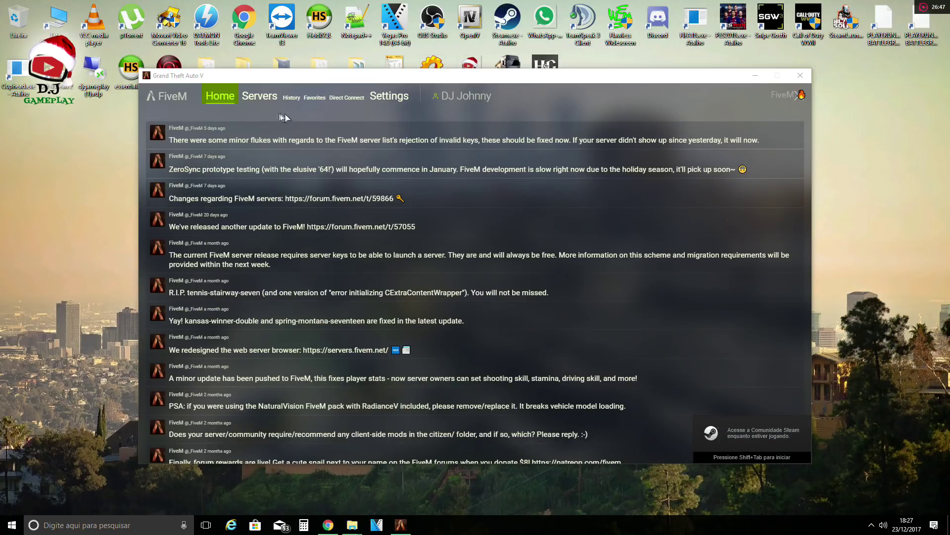
- Search the FiveM server list for "mg" and join the BRASIl MG_LIFE_RP server
click(258, 97)
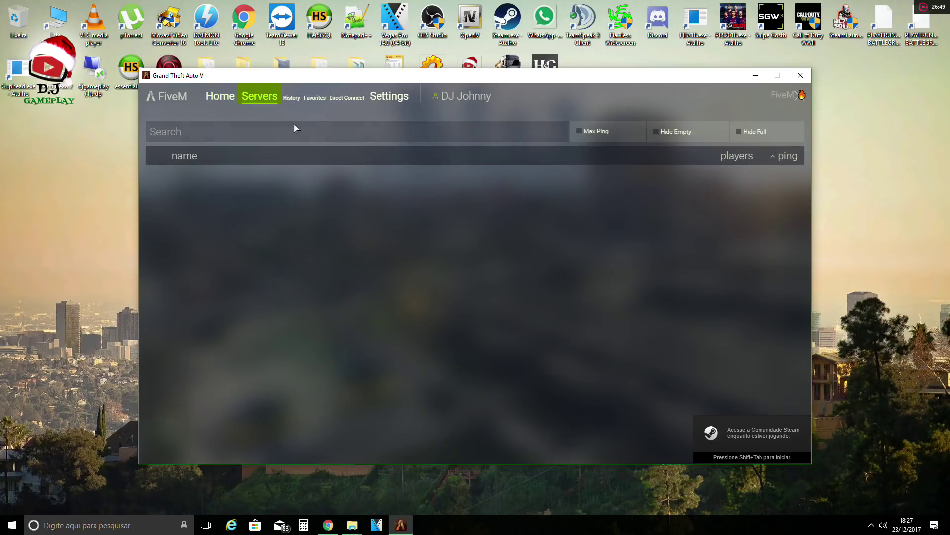
click(300, 136)
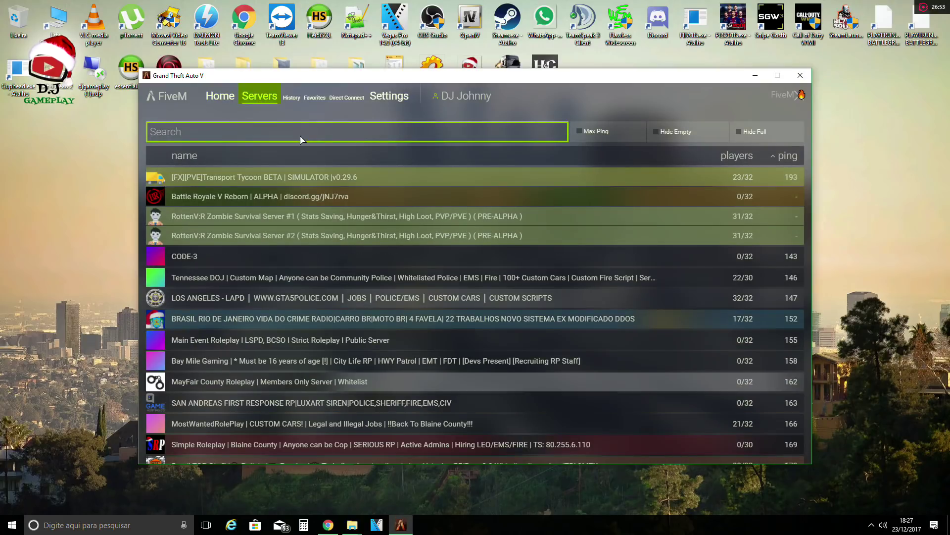
text(mg)
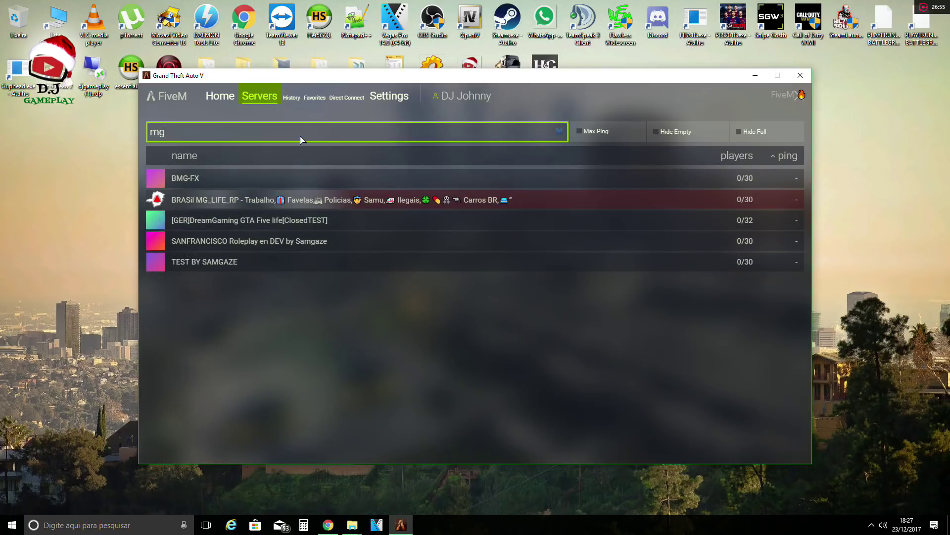
double_click(156, 199)
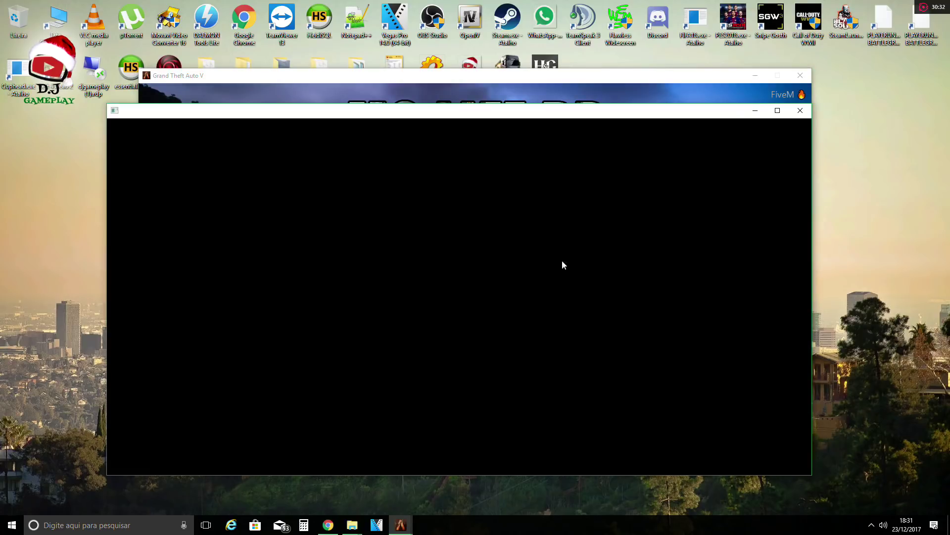
- Close the blank window covering the game and check the loading messages in the FiveM console
click(798, 113)
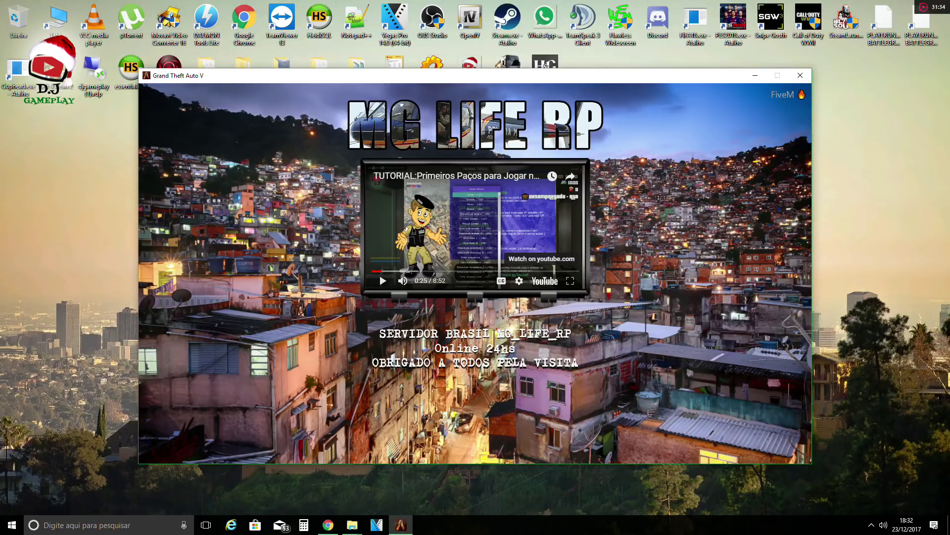
key(F8)
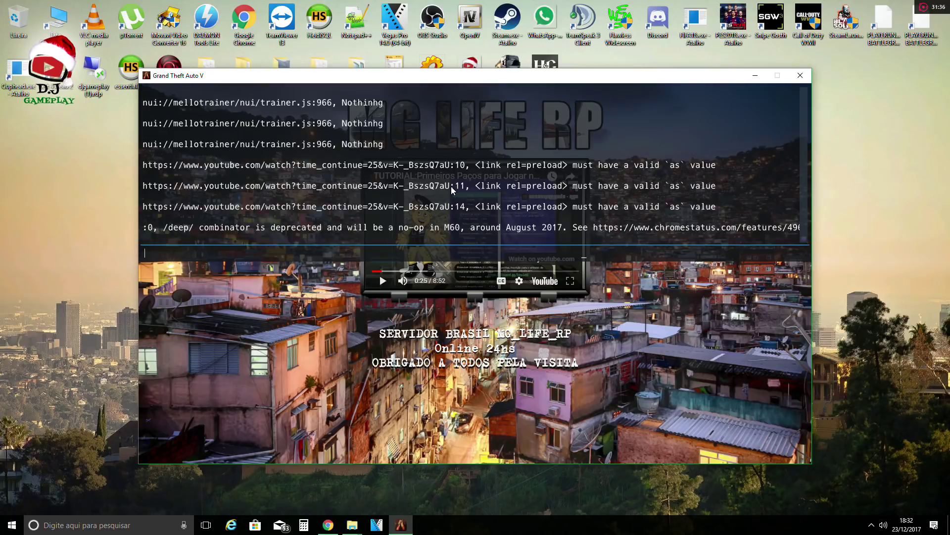
key(F8)
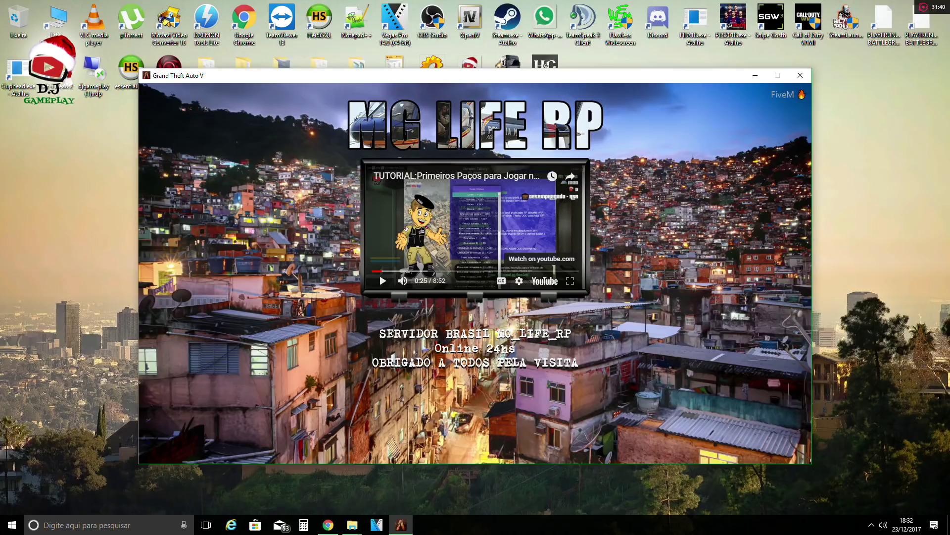
- Force the game closed by ending the FiveM process in Task Manager
key(ctrl+alt+Delete)
click(488, 264)
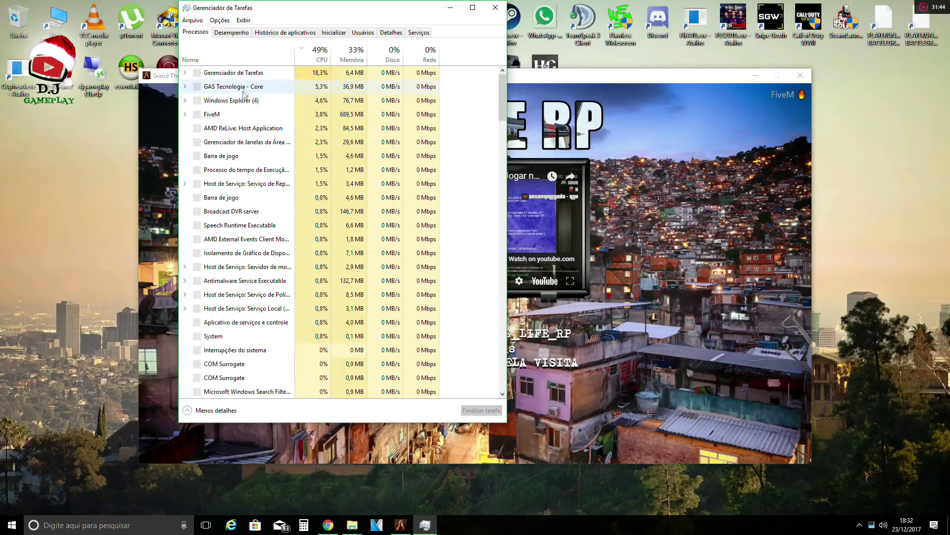
click(225, 116)
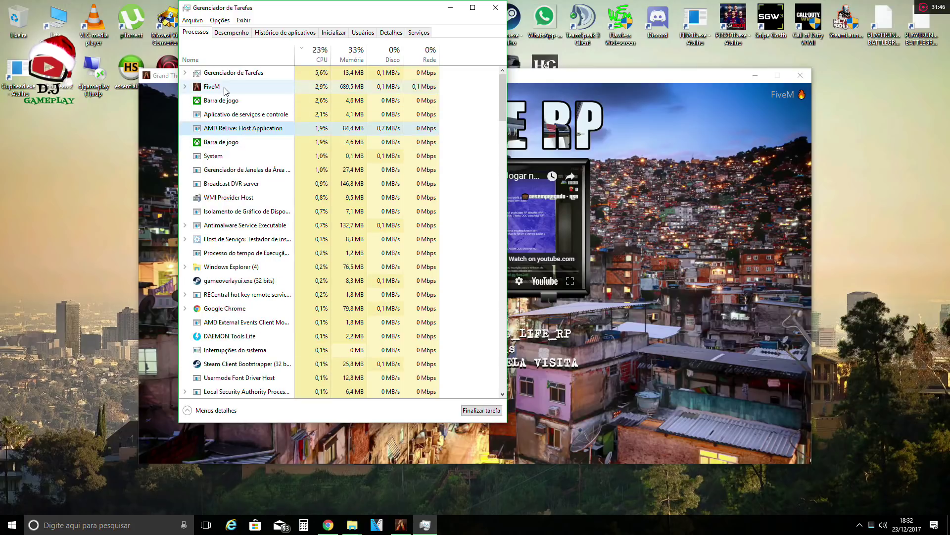
click(485, 413)
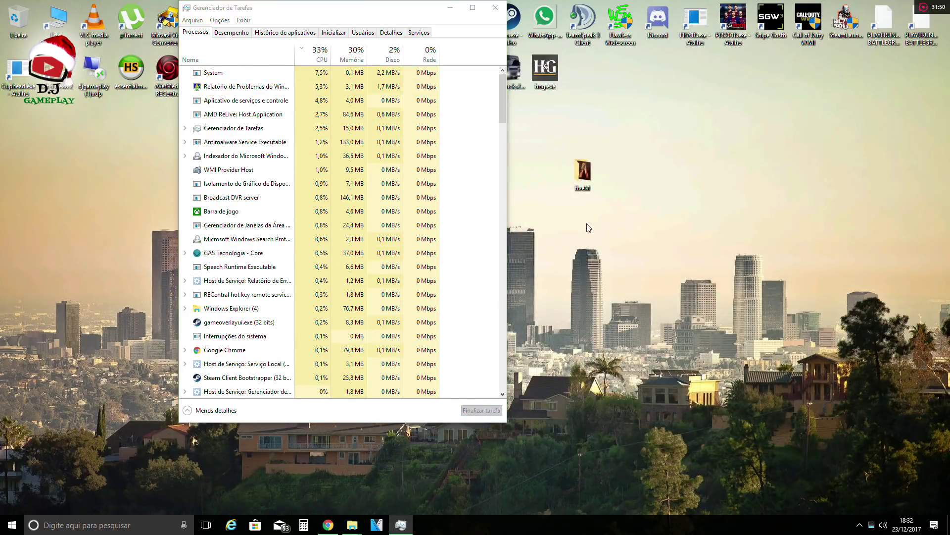
- Relaunch FiveM.exe from the fiveM folder and rejoin the BRASIl MG_LIFE_RP server from the server list
double_click(581, 181)
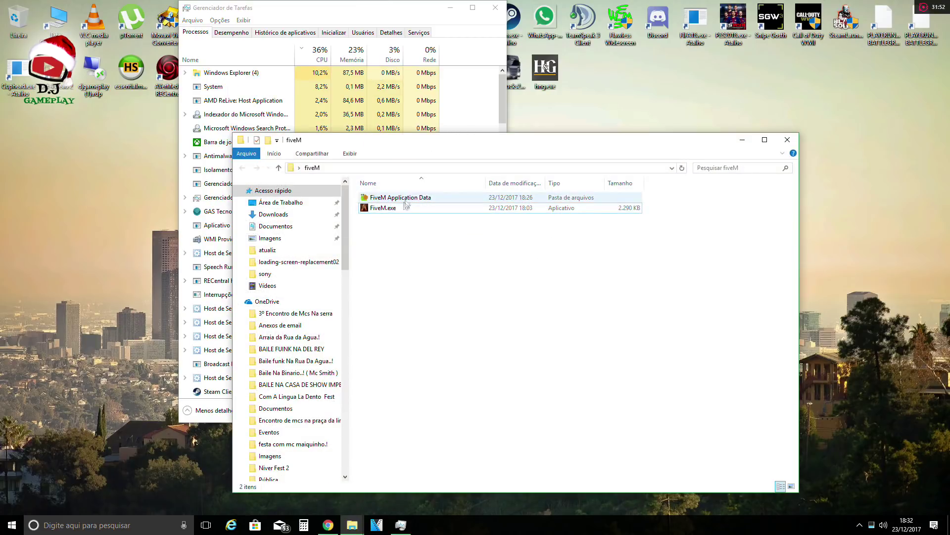
double_click(391, 208)
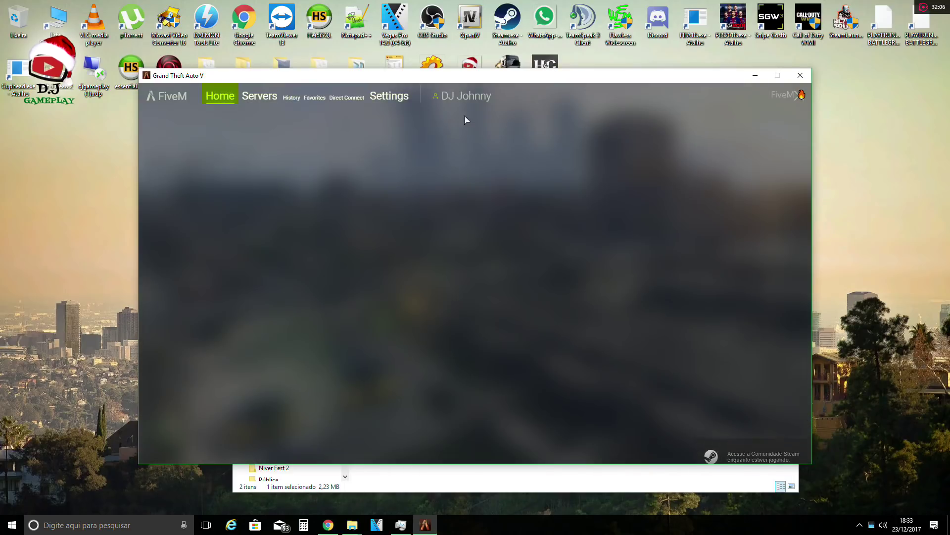
click(246, 98)
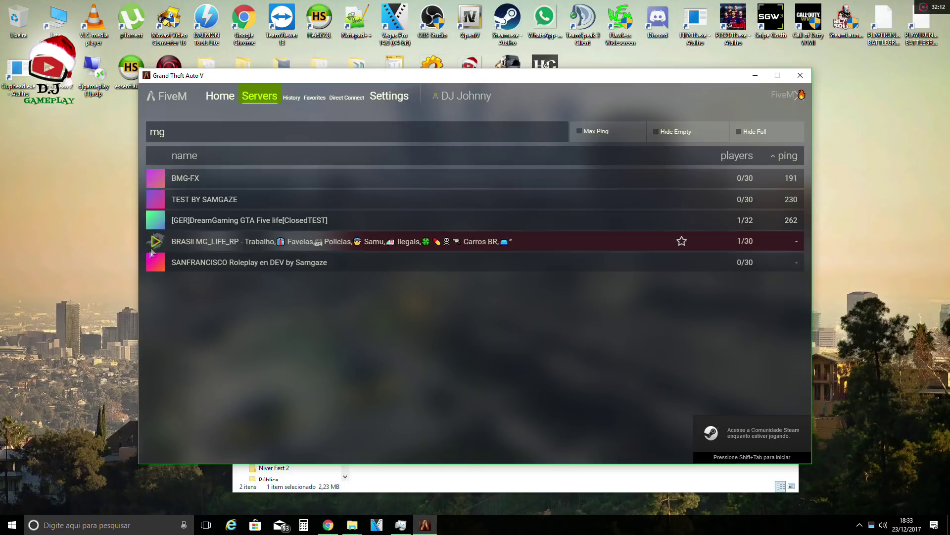
click(157, 242)
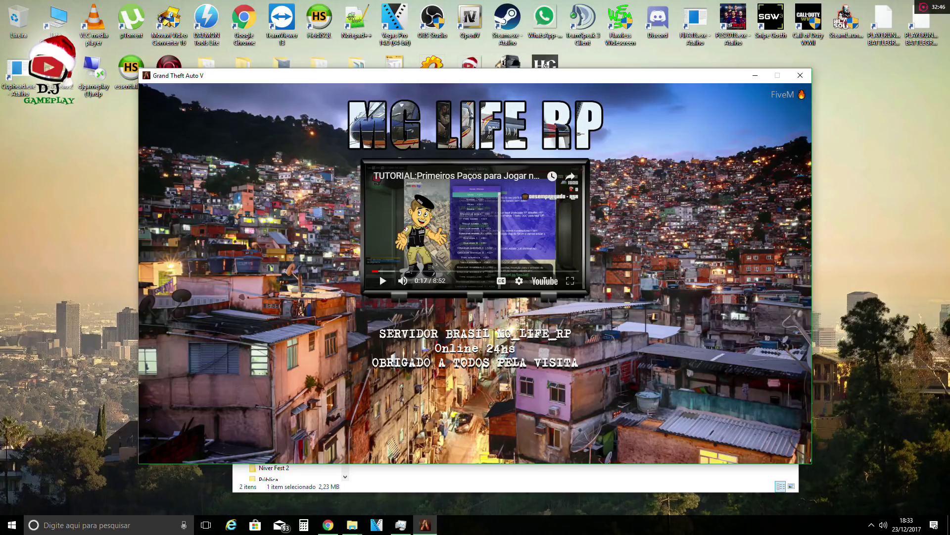
- Inspect the console log while the server loads, then hide the console
key(F8)
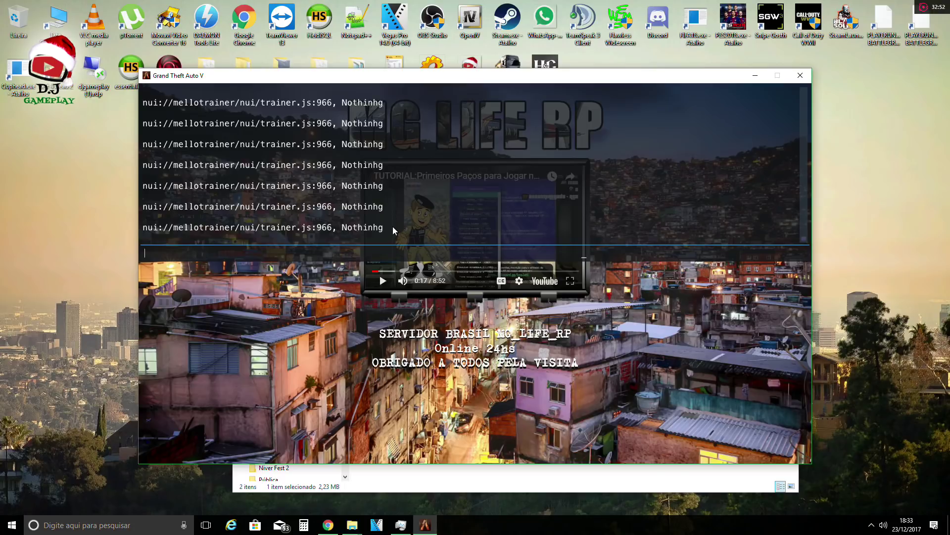
key(F8)
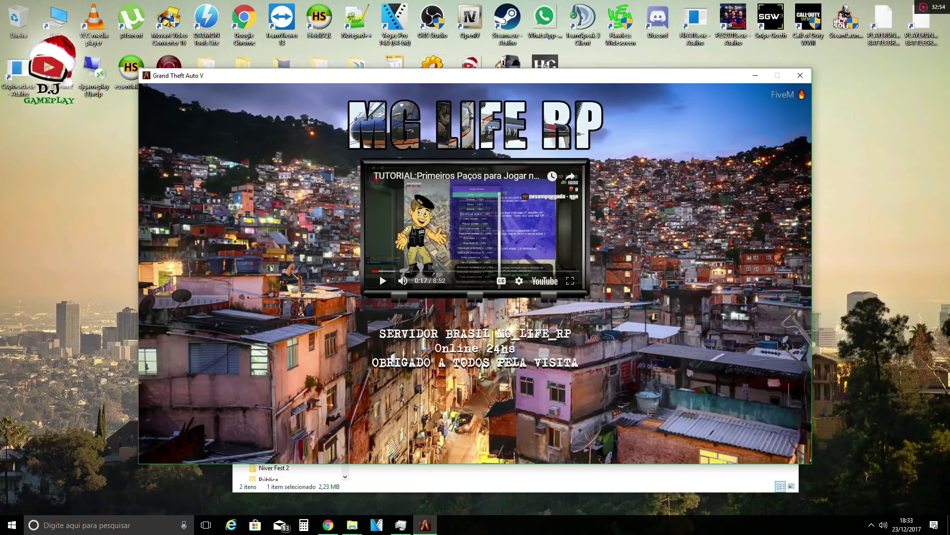
- Switch to Task Manager and end the running FiveM task to close the game stuck on the loading screen
key(super+Tab)
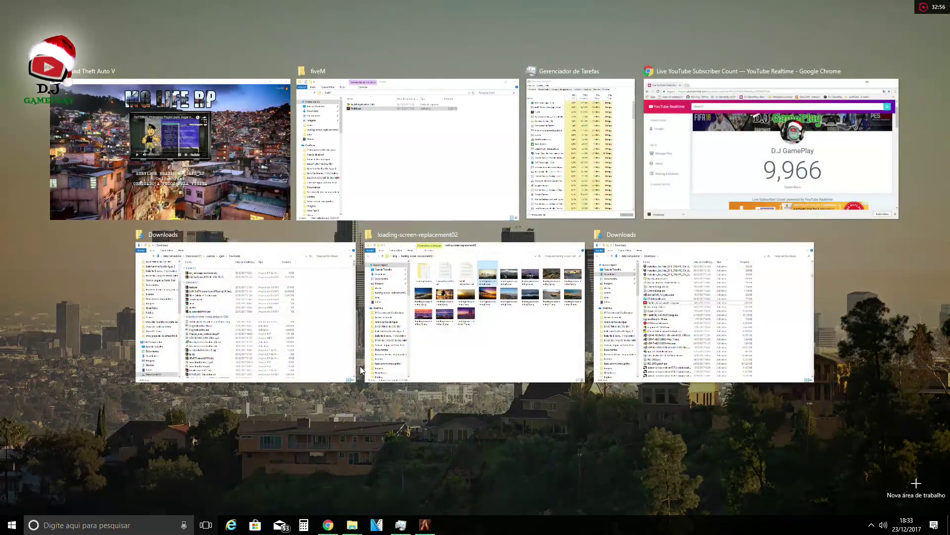
click(619, 130)
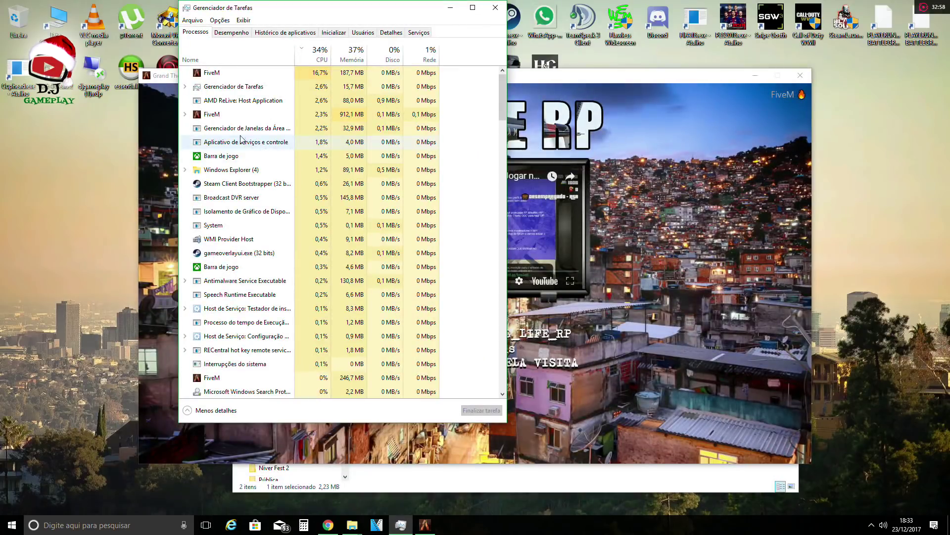
click(480, 411)
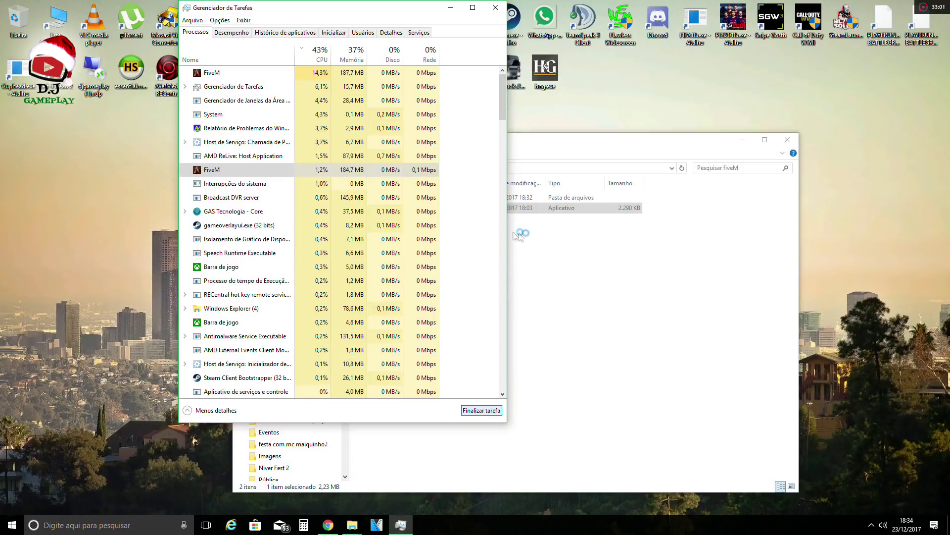
- Launch FiveM.exe again from the fiveM folder and minimize Task Manager
click(593, 223)
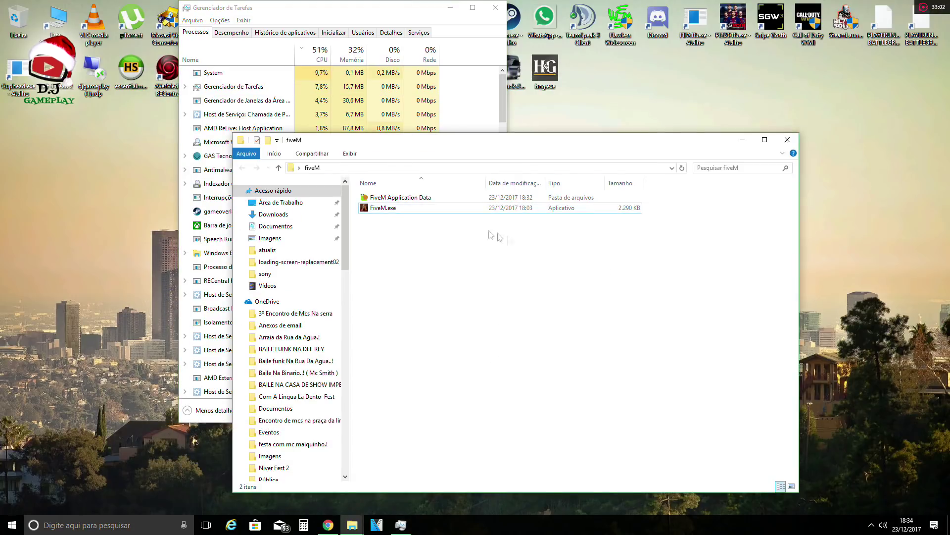
click(473, 210)
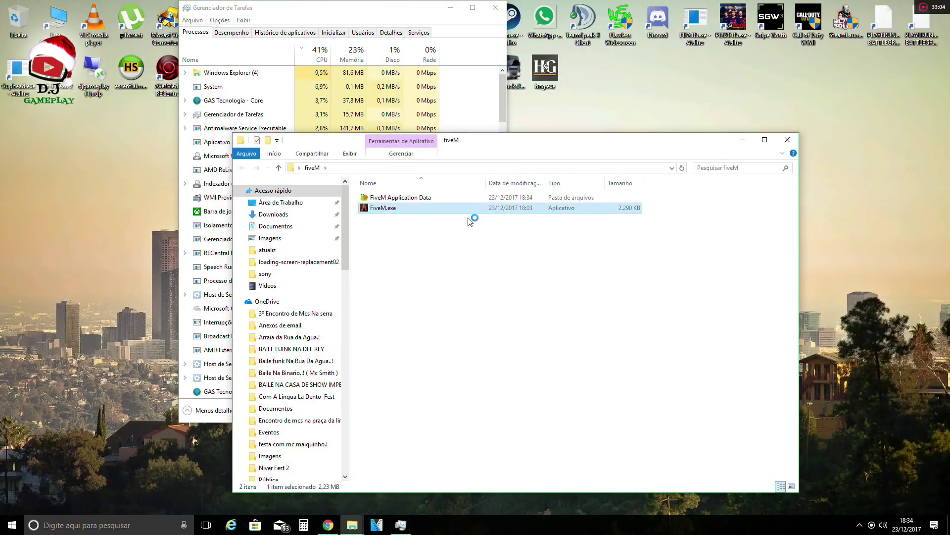
click(450, 9)
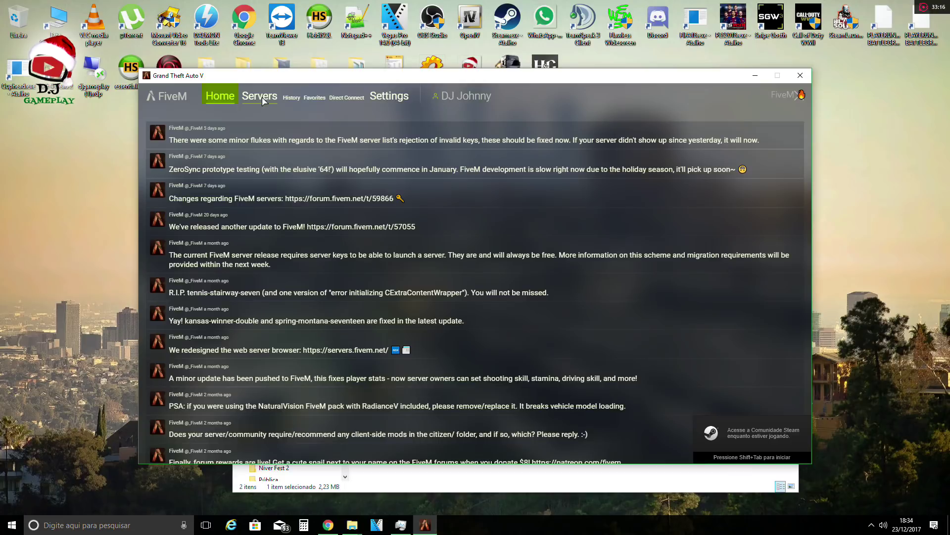
- Join the BRASIl MG_LIFE_RP server from the server list and check the console log while it loads
click(261, 97)
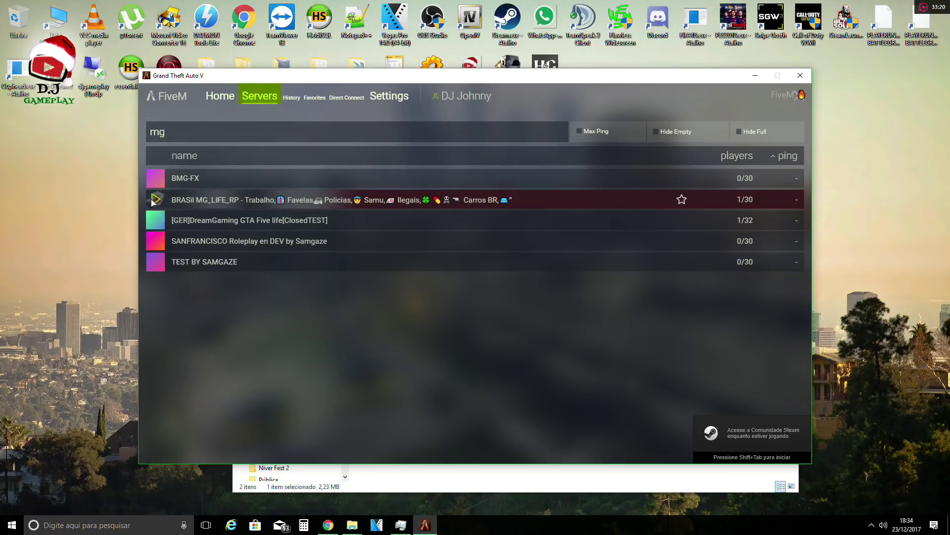
double_click(154, 200)
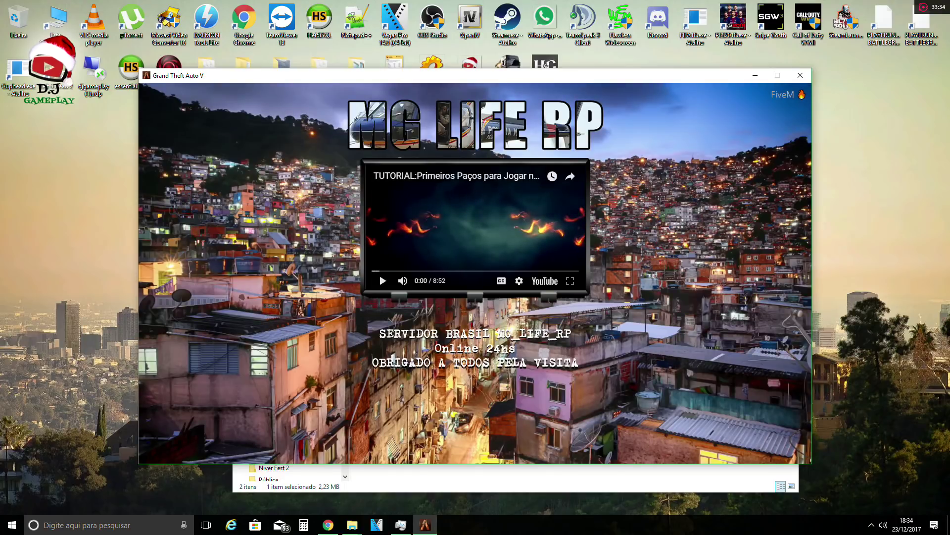
key(F8)
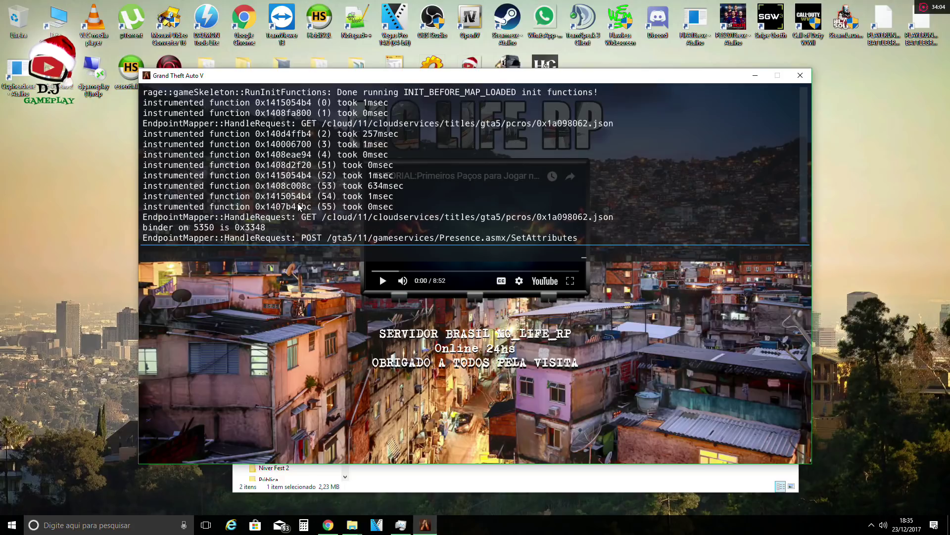
key(F8)
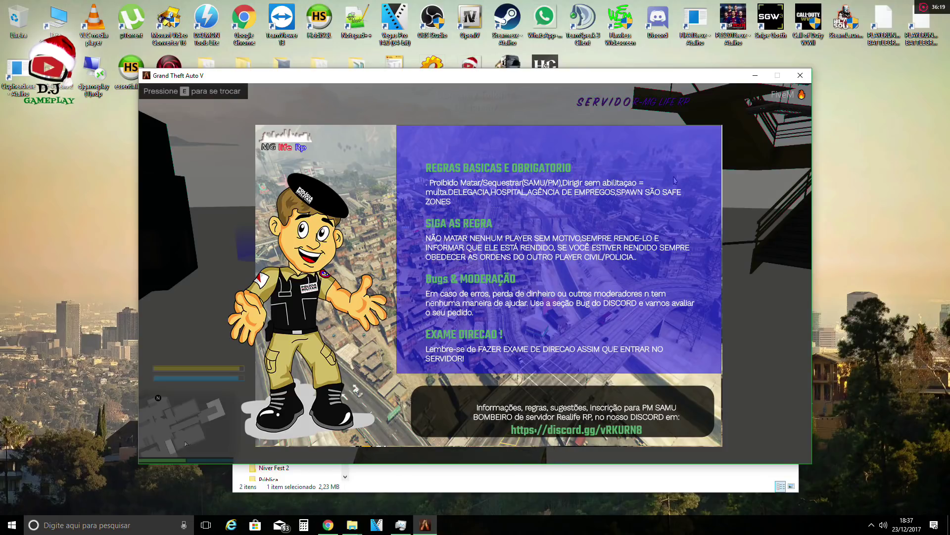
- View the Vestiário outfit menu in the locker room and close it without choosing an outfit
key(e)
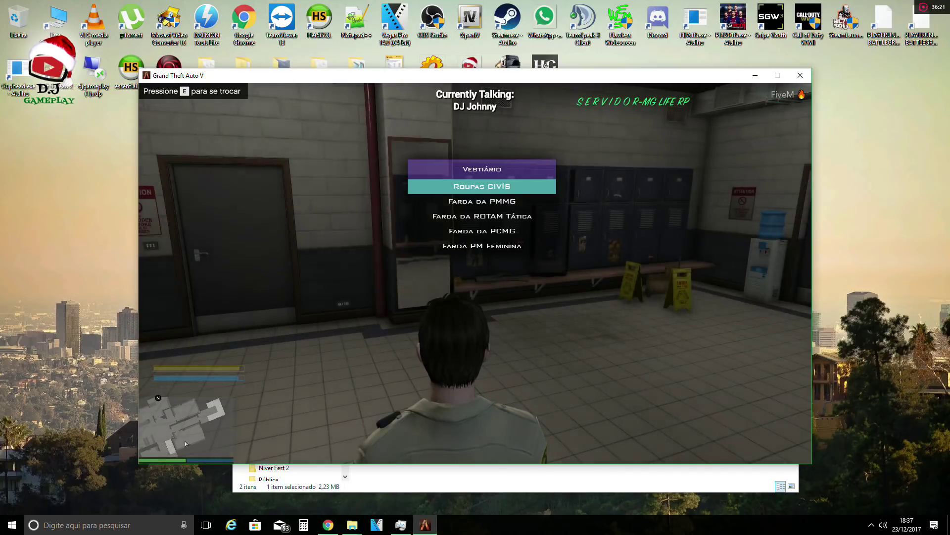
key(BackSpace)
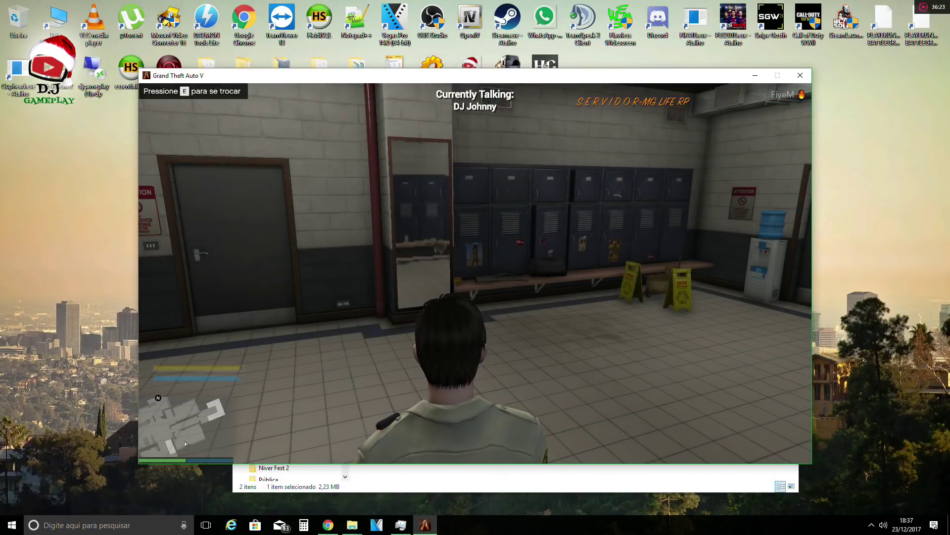